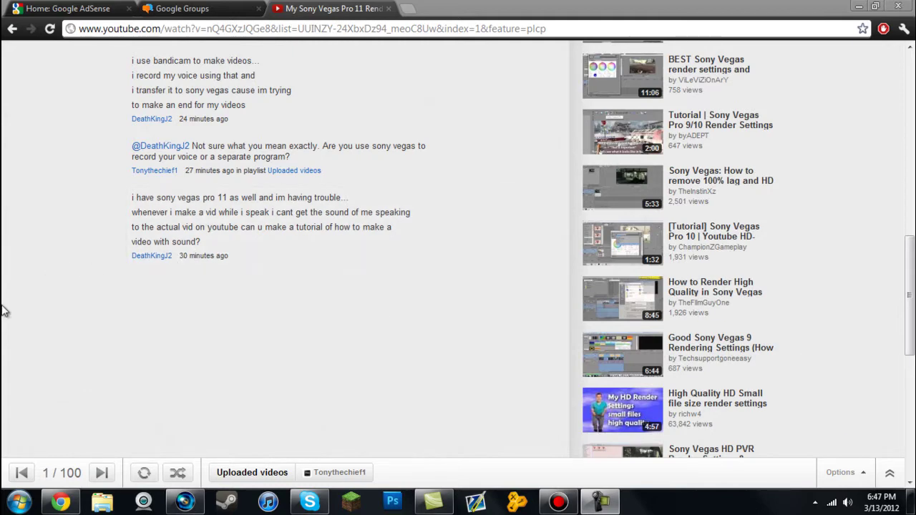
Step: Scroll through the comments on the Sony Vegas Pro 11 render settings video page
scroll(39, 302, "up", 10)
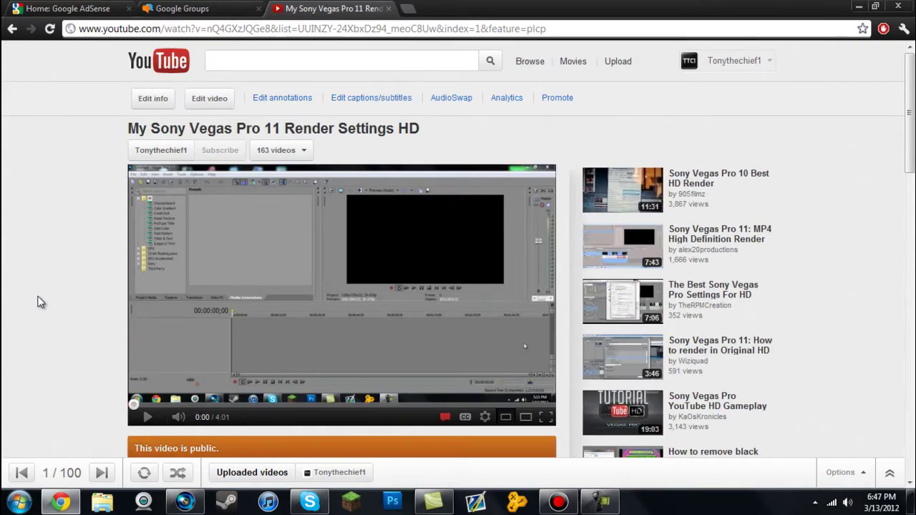
scroll(40, 302, "down", 10)
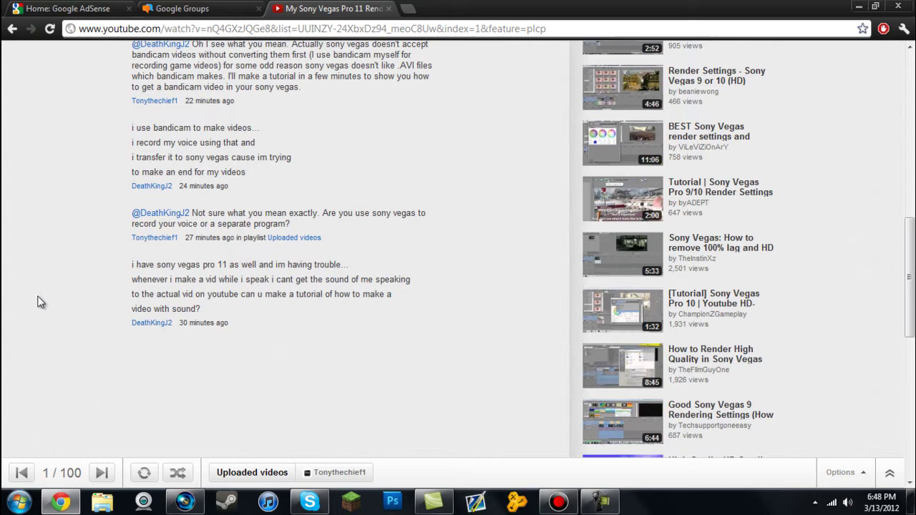
scroll(39, 301, "up", 3)
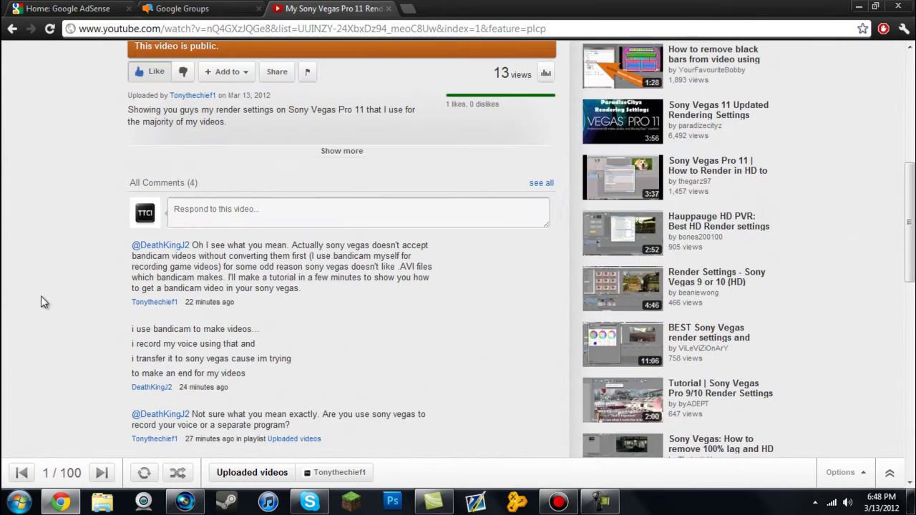
Step: Minimize the browser and move the Bandicam window to the screen centre
left_click(858, 8)
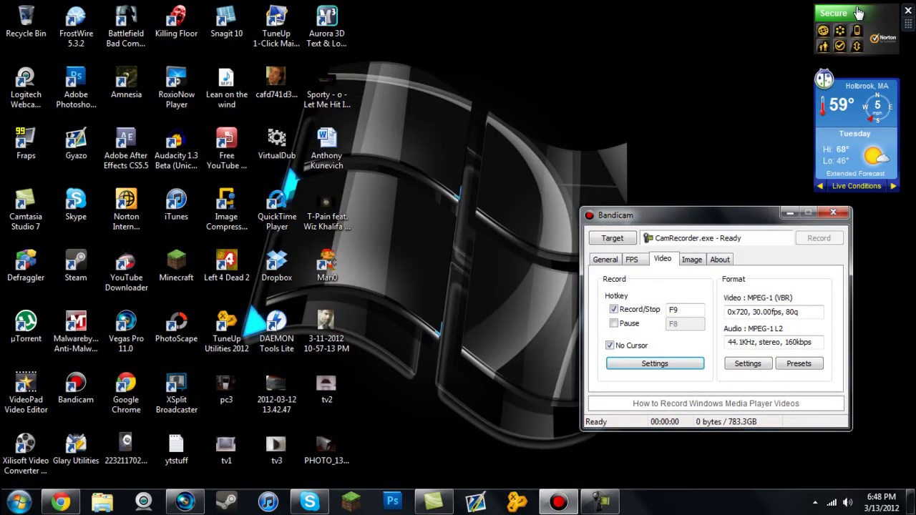
left_click(719, 221)
left_click_drag(717, 221, 487, 147)
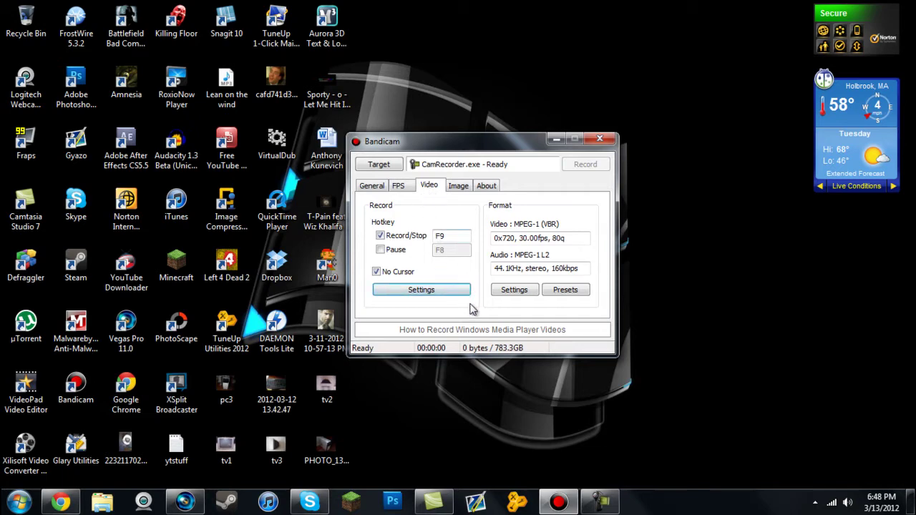
Step: In Bandicam's record settings, keep Win7 Sound (WASAPI) as the primary sound device
left_click(446, 290)
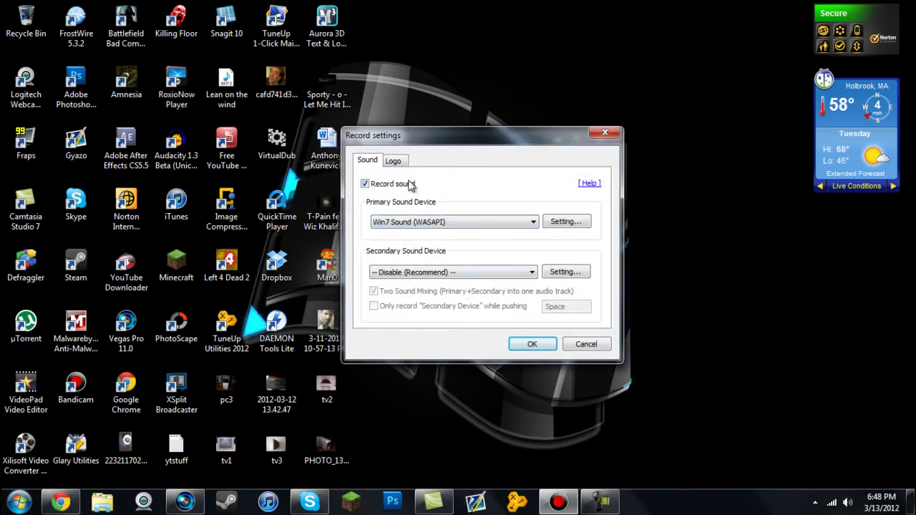
left_click(486, 230)
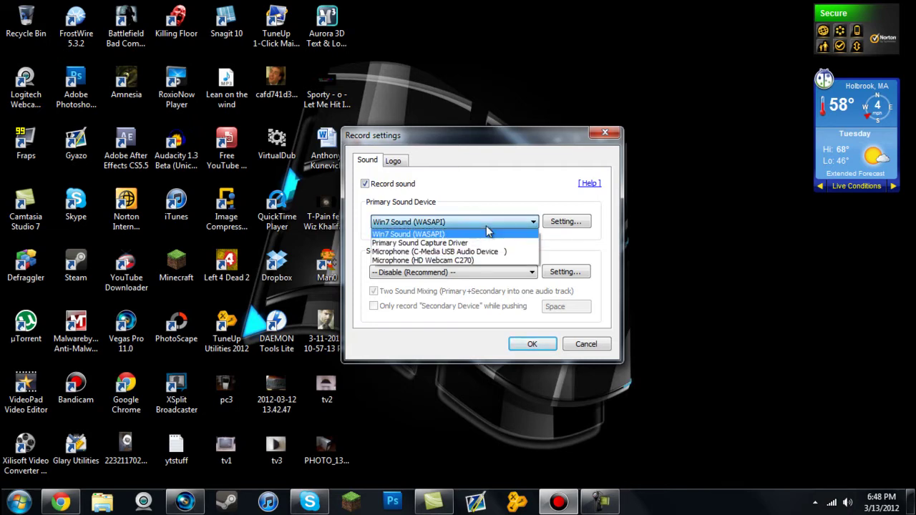
left_click(486, 233)
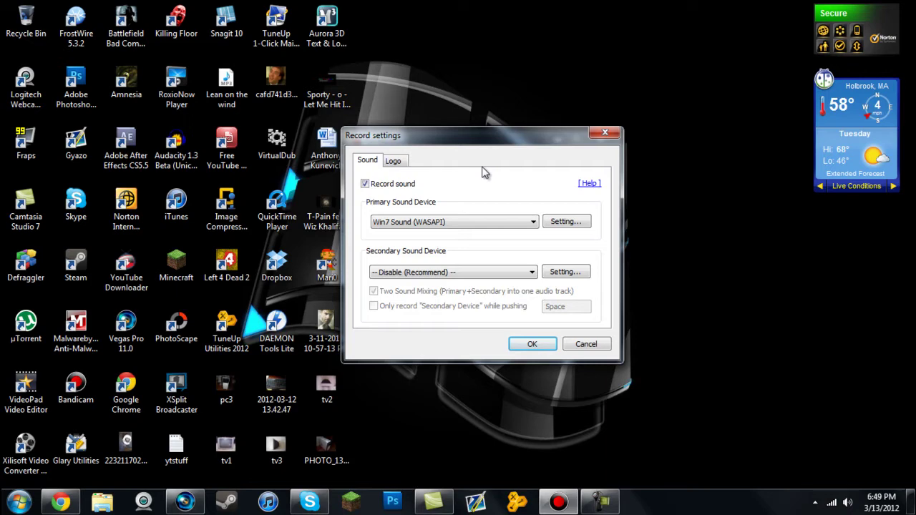
left_click(505, 223)
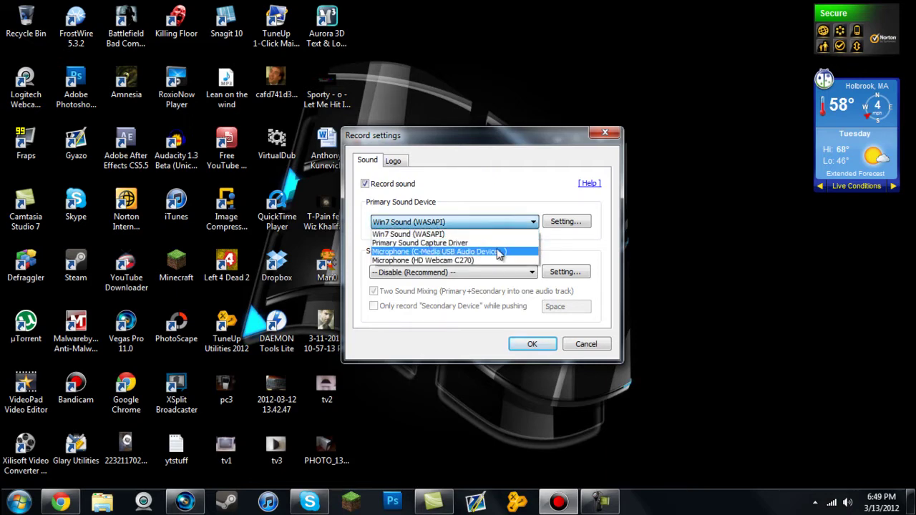
left_click(495, 236)
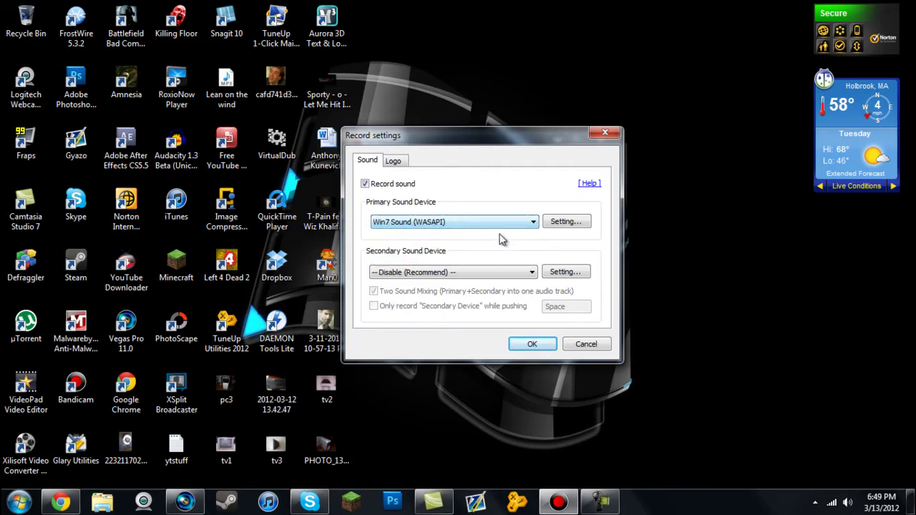
left_click(532, 344)
Step: Minimize Bandicam and import the javaw clip from Documents > Bandicam into Vegas Pro
left_click(556, 139)
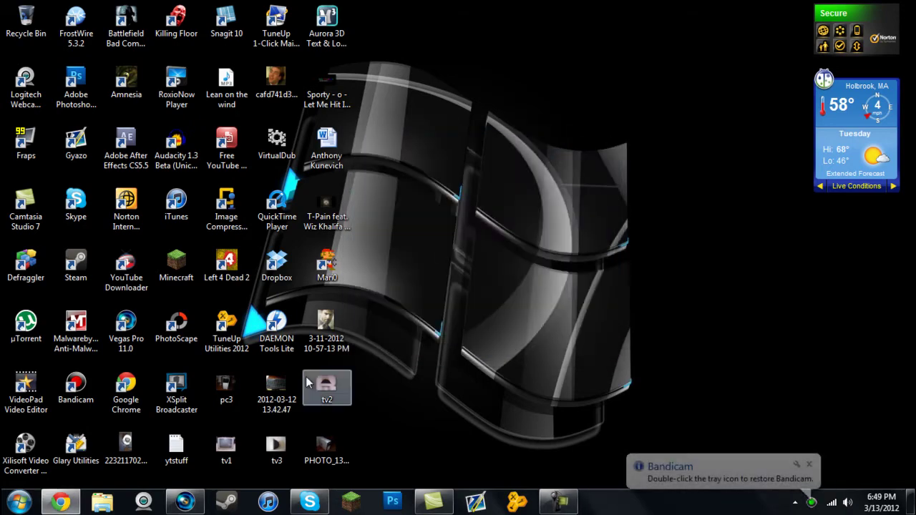
left_click(184, 505)
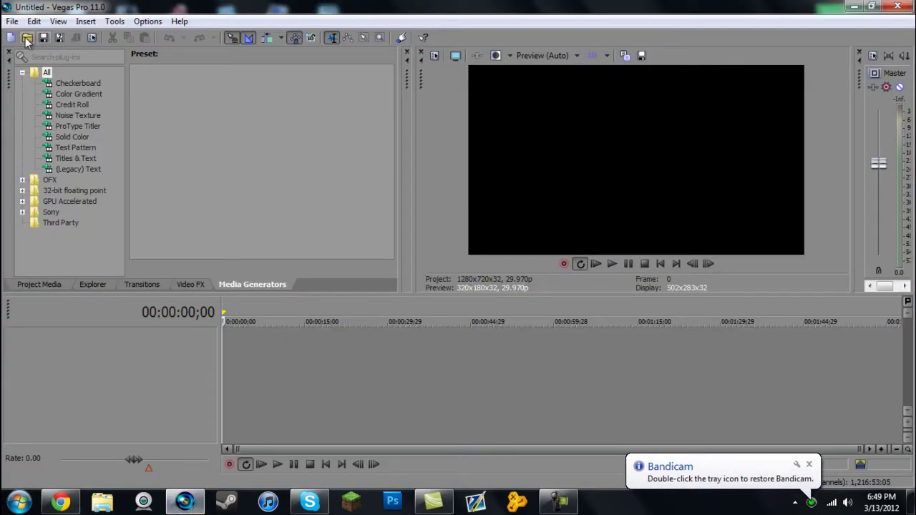
left_click(28, 38)
left_click(175, 182)
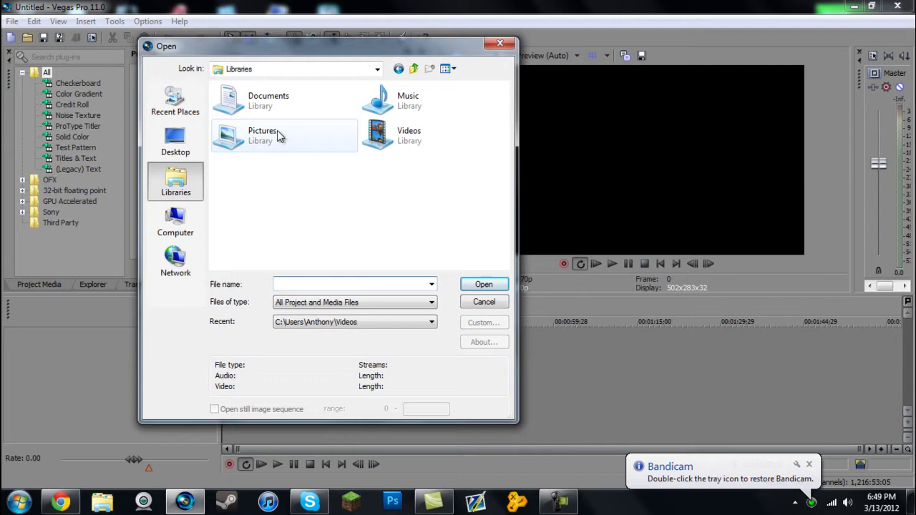
double_click(298, 110)
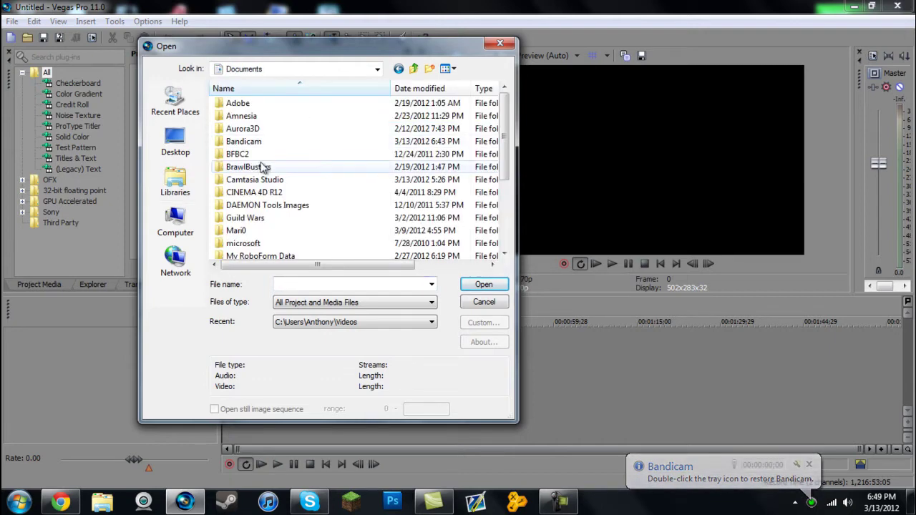
double_click(263, 143)
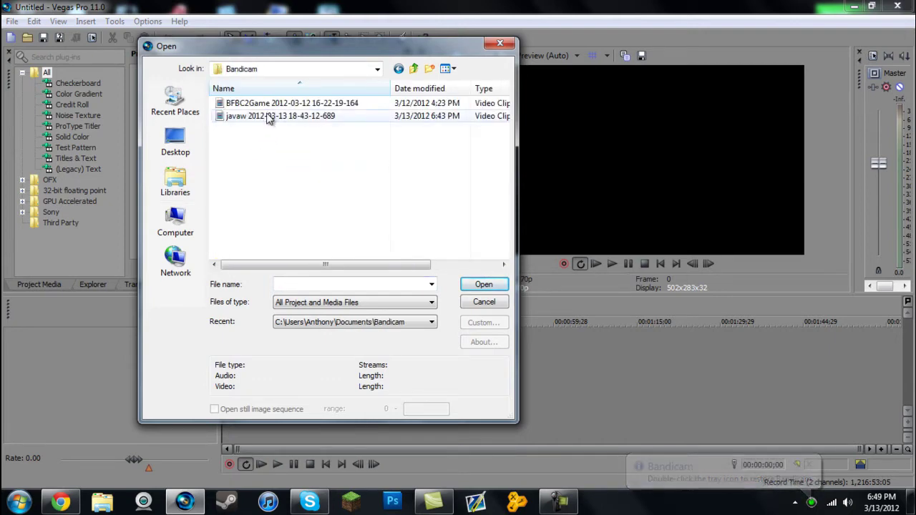
double_click(266, 116)
Step: Preview the javaw clip, pausing at frame 21, then minimize Vegas Pro
left_click(596, 264)
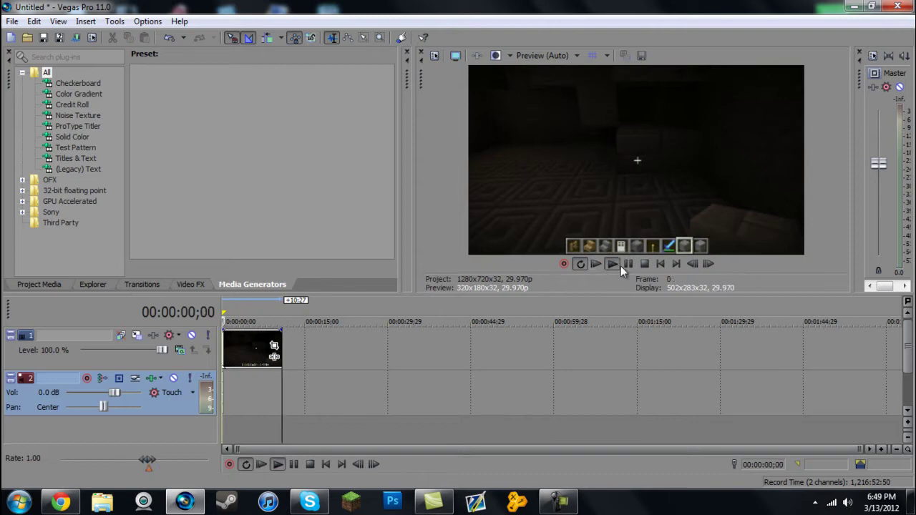
left_click(627, 264)
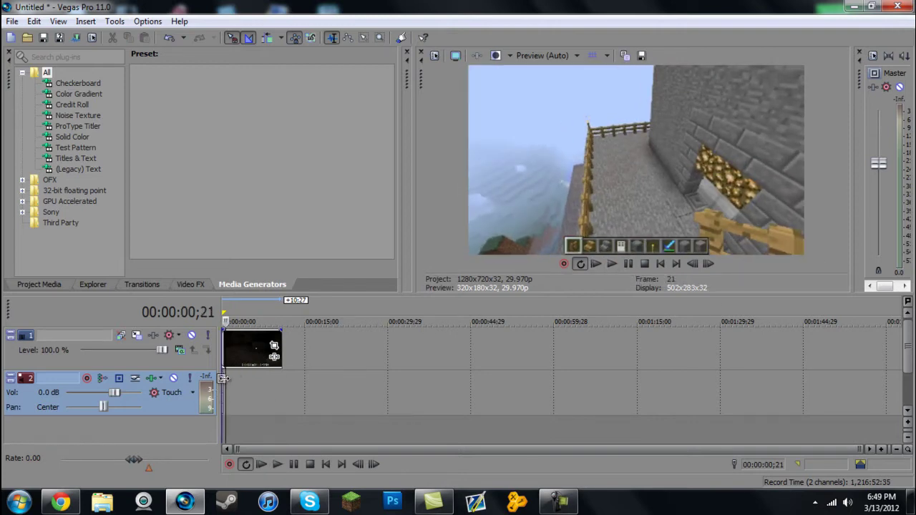
left_click(621, 263)
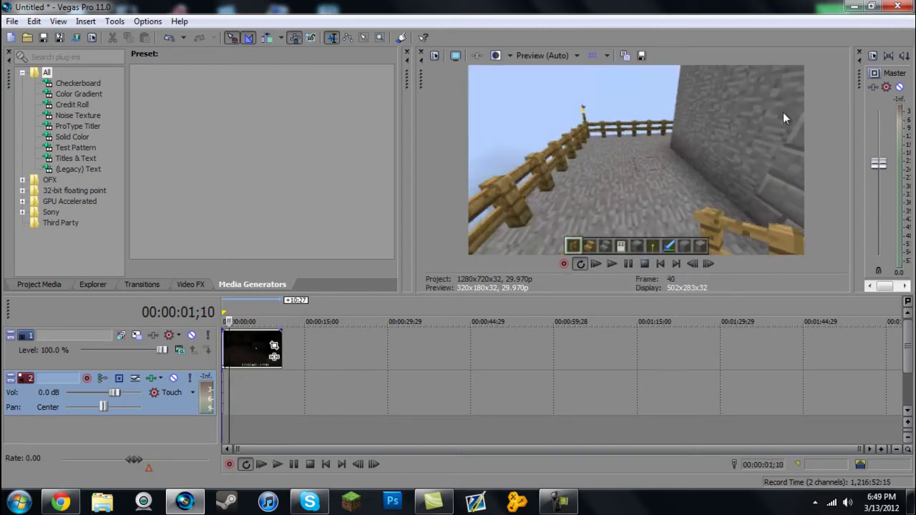
left_click(852, 6)
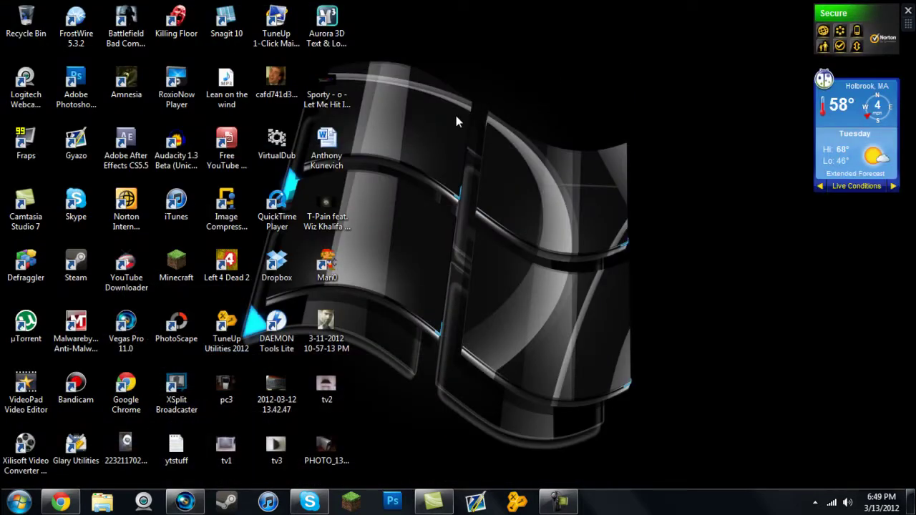
Step: Launch VirtualDub and open the javaw recording from the Bandicam folder
left_click(277, 141)
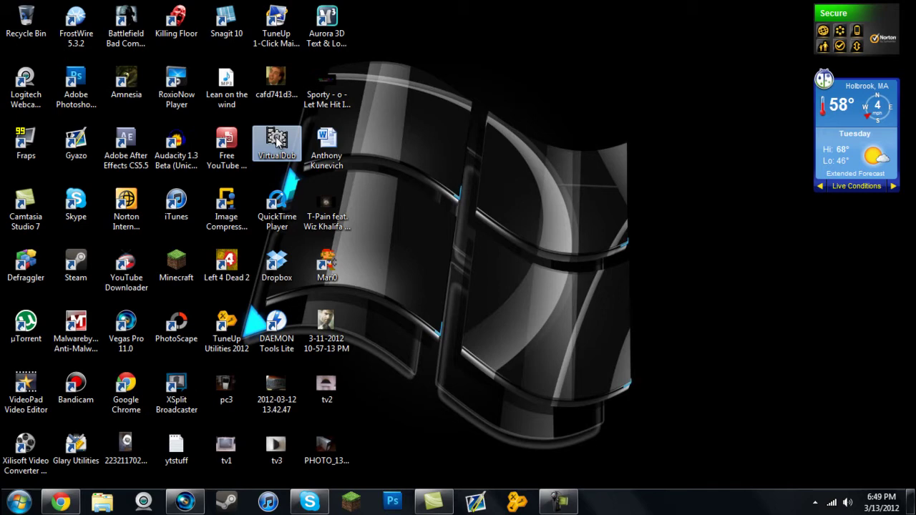
double_click(278, 141)
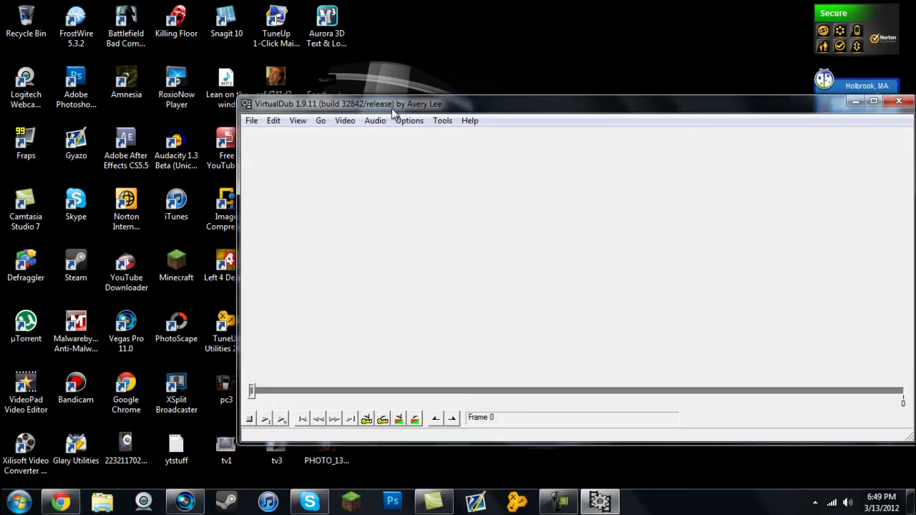
left_click_drag(392, 109, 227, 65)
left_click(149, 75)
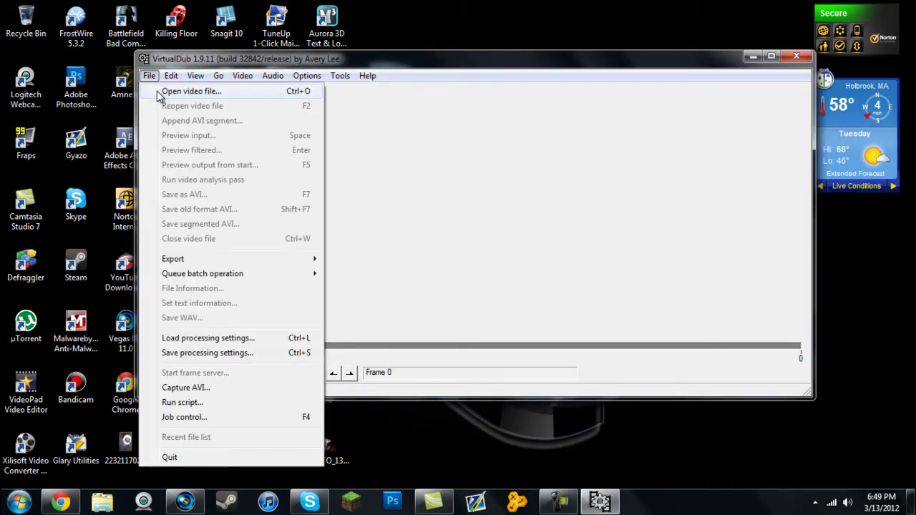
left_click(166, 90)
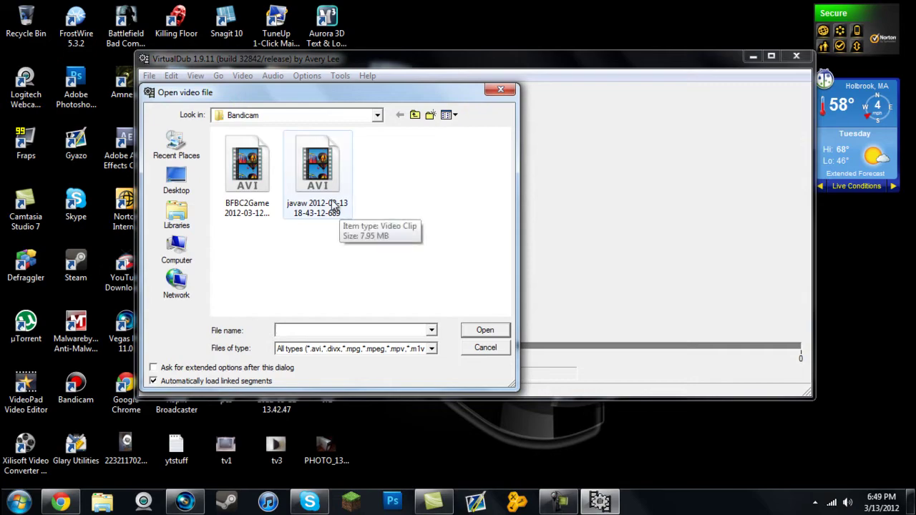
double_click(317, 182)
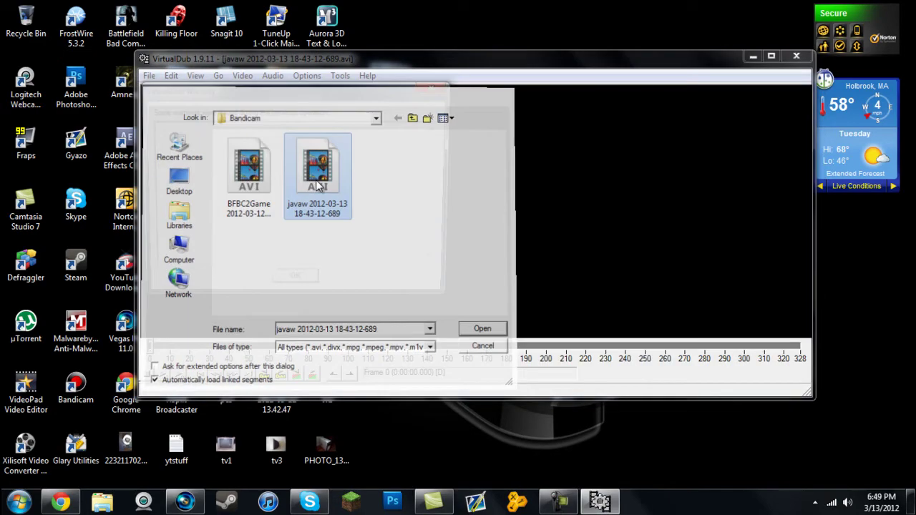
key("Return")
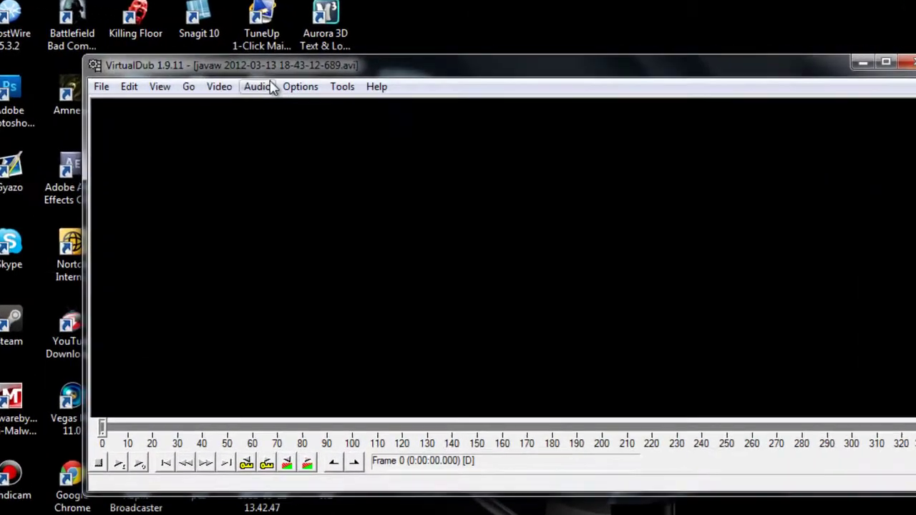
Step: Set audio to Full processing mode and video to Direct stream copy
left_click(276, 77)
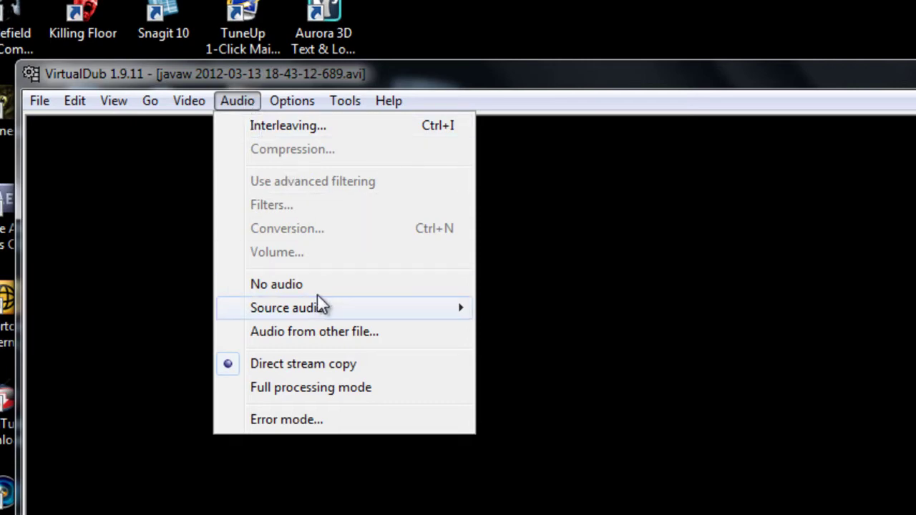
left_click(325, 389)
left_click(189, 102)
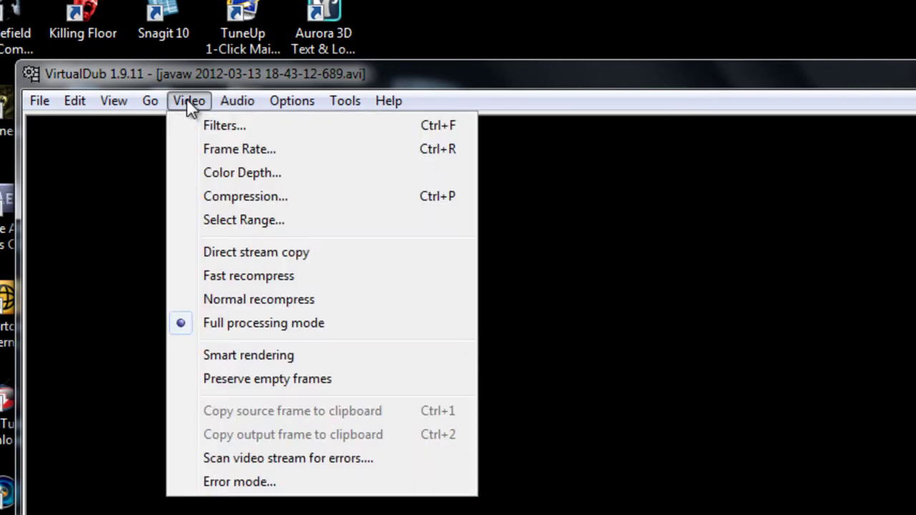
left_click(283, 255)
Step: Save the video to the Desktop as a new AVI named 'frdsfdsfsdf'
left_click(39, 100)
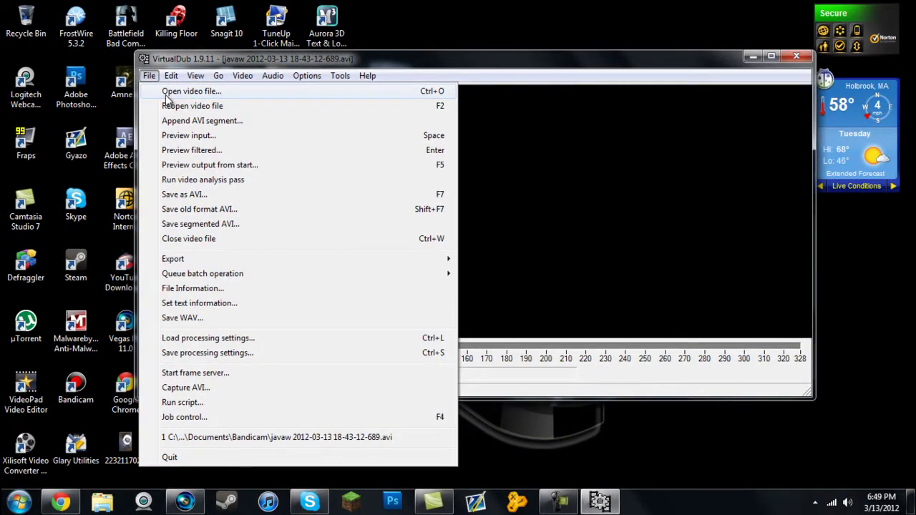
left_click(185, 194)
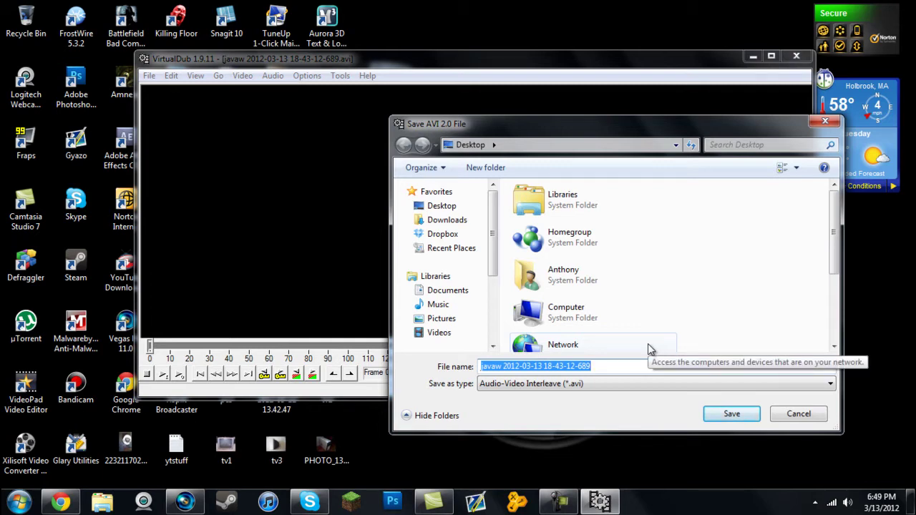
type("frdsfdsfsdfd")
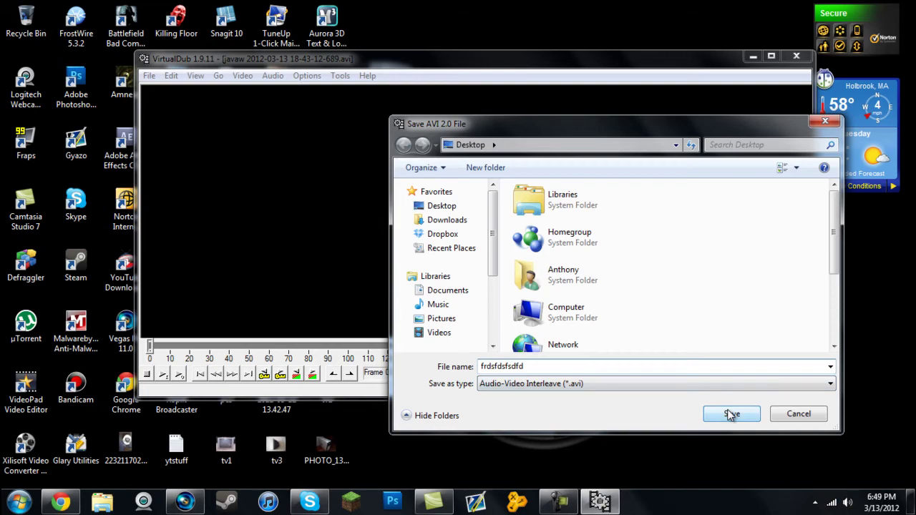
left_click(730, 413)
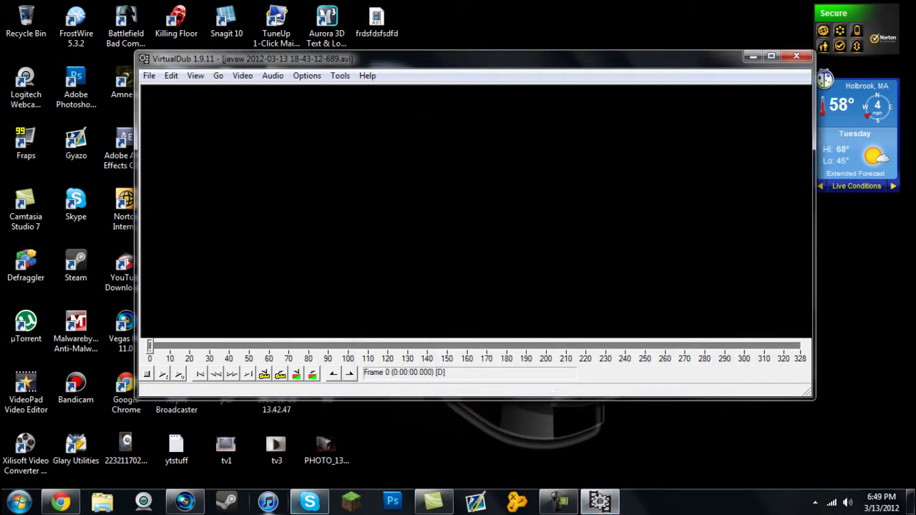
Step: Switch to Vegas Pro and delete the old clip from the timeline
left_click(185, 501)
right_click(259, 361)
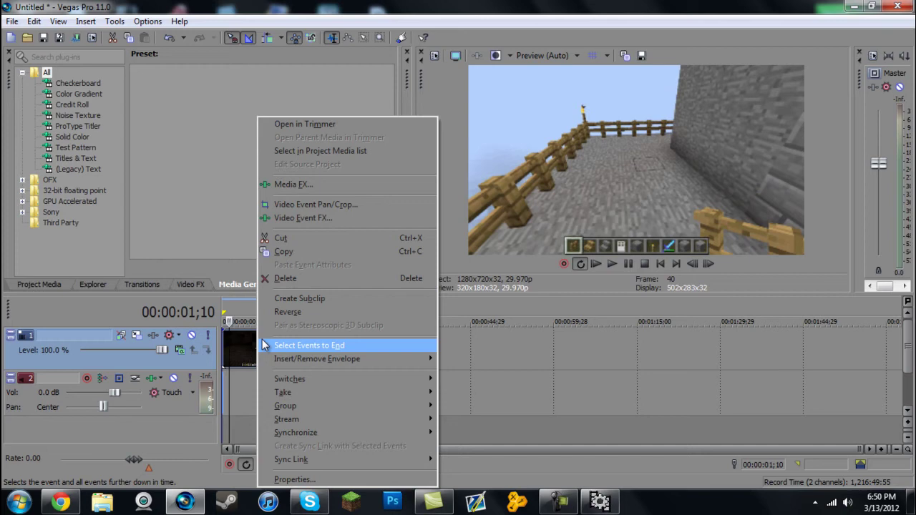
left_click(282, 278)
Step: Import frdsfdsfsdfd from the Desktop onto the timeline
left_click(27, 38)
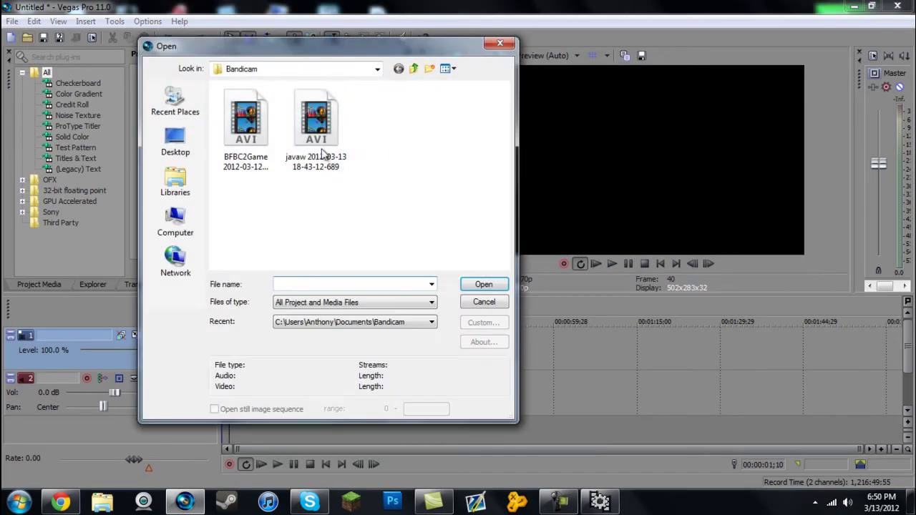
left_click(176, 139)
scroll(423, 203, "down", 10)
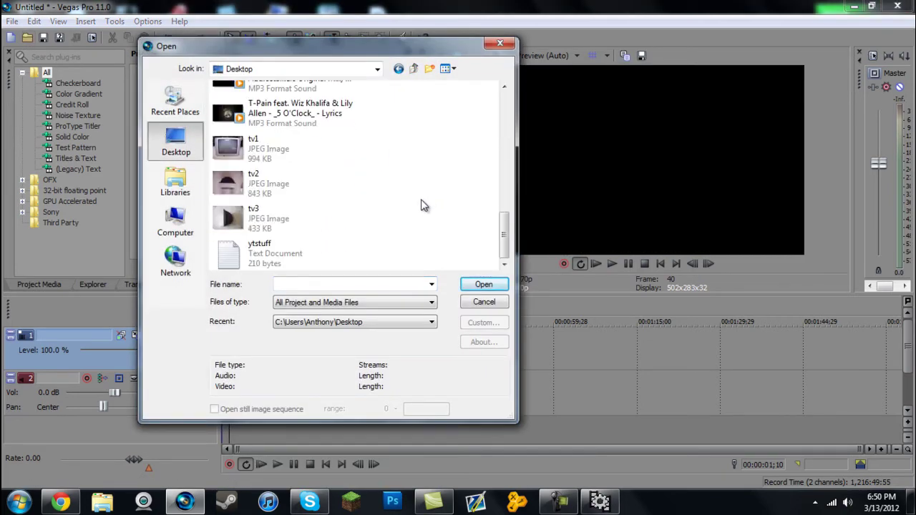
scroll(421, 206, "up", 5)
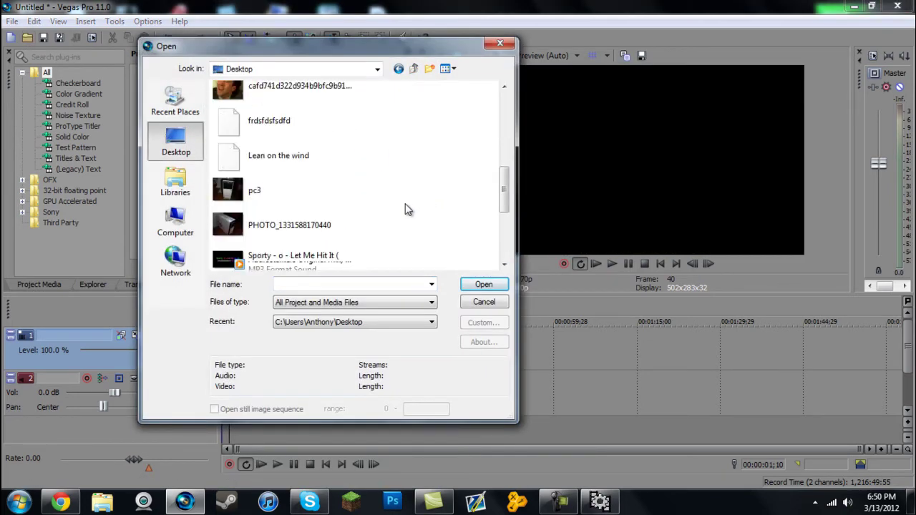
double_click(288, 124)
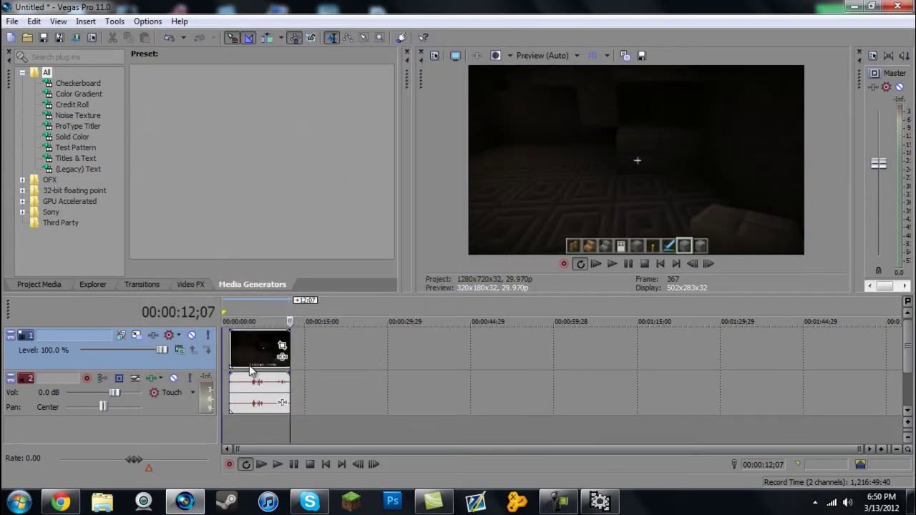
Step: Play back the new clip, stopping about four seconds in, and place the playhead in the video
left_click(238, 395)
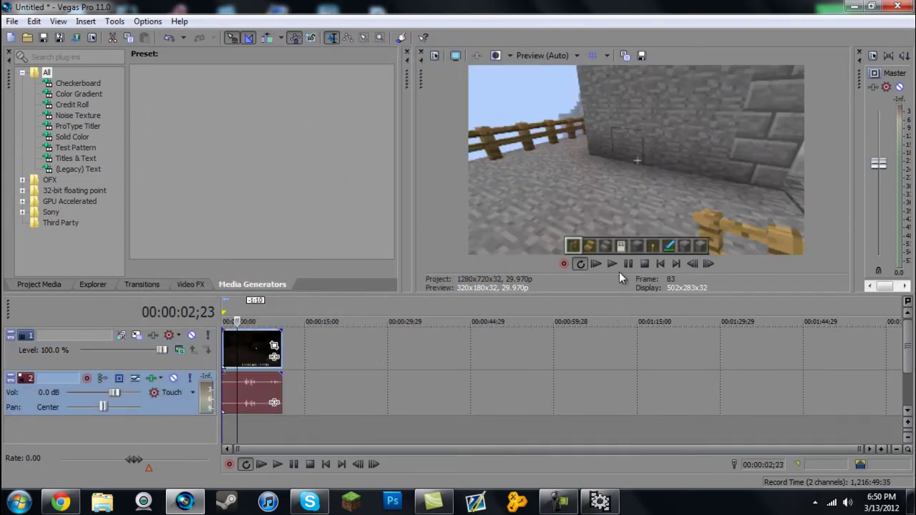
left_click(618, 268)
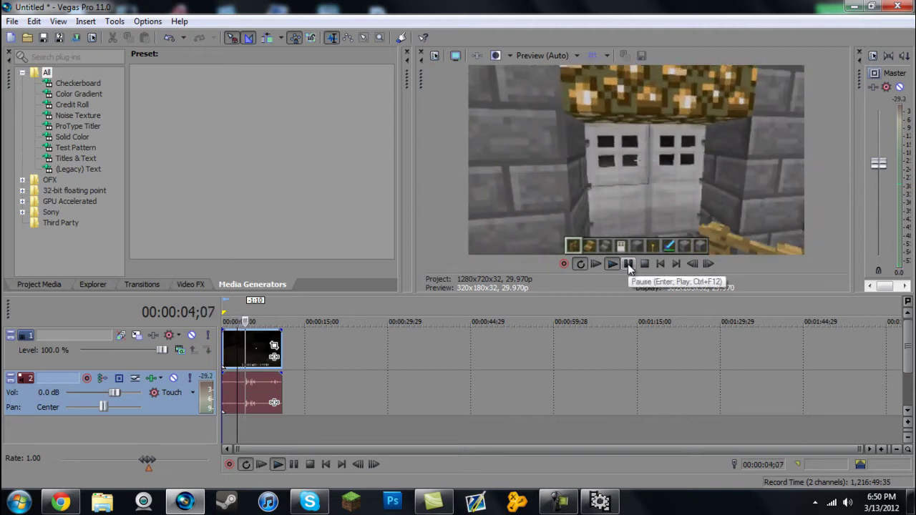
left_click(627, 264)
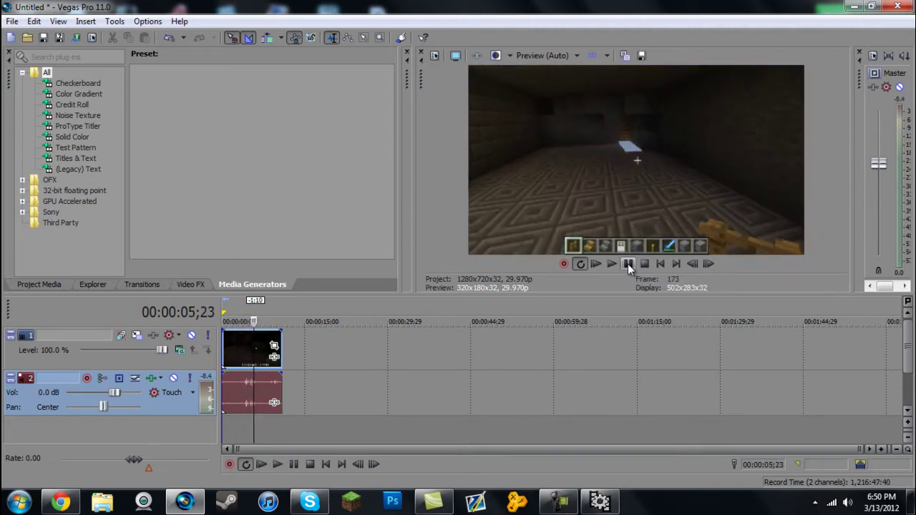
left_click(596, 262)
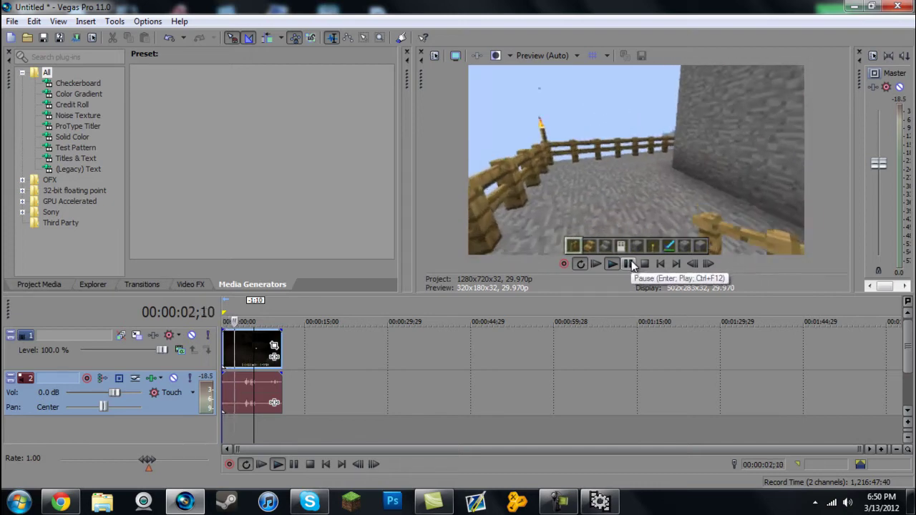
left_click(628, 263)
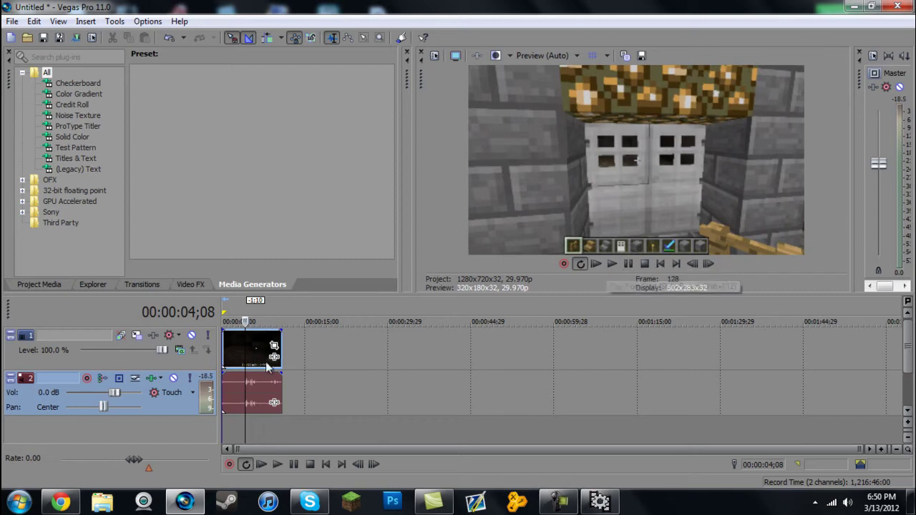
left_click(247, 351)
mouse_move(246, 352)
left_mouse_down()
mouse_move(254, 349)
mouse_move(236, 348)
left_mouse_up()
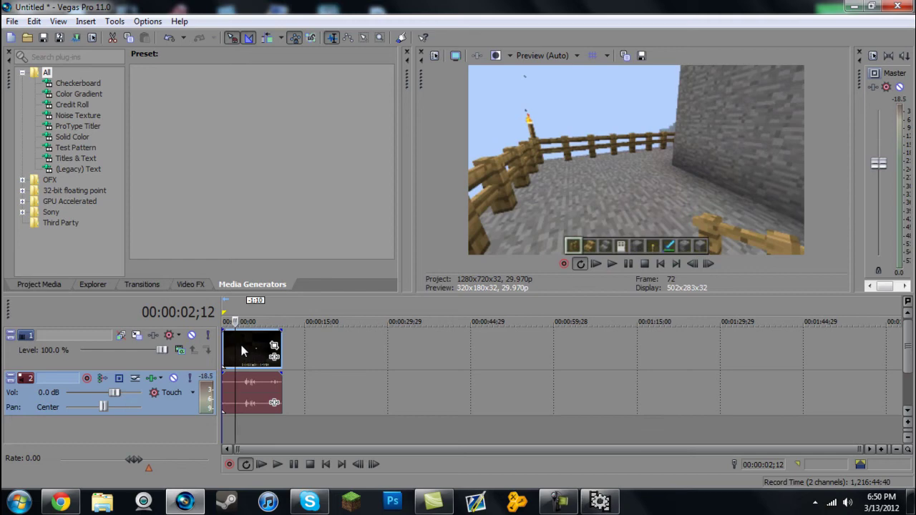
mouse_move(241, 344)
left_mouse_down()
mouse_move(264, 345)
mouse_move(242, 344)
left_mouse_up()
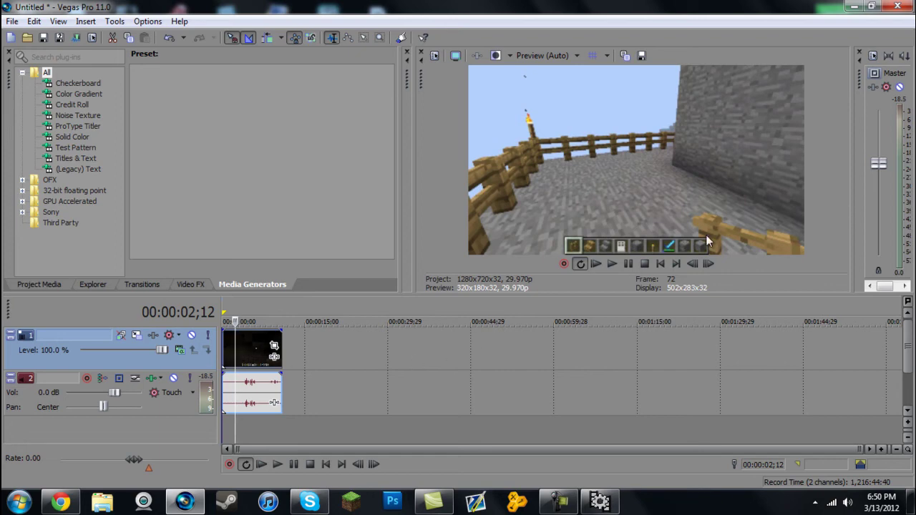
Step: Close Vegas Pro without saving, then move and close the VirtualDub window
left_click(897, 6)
left_click(468, 216)
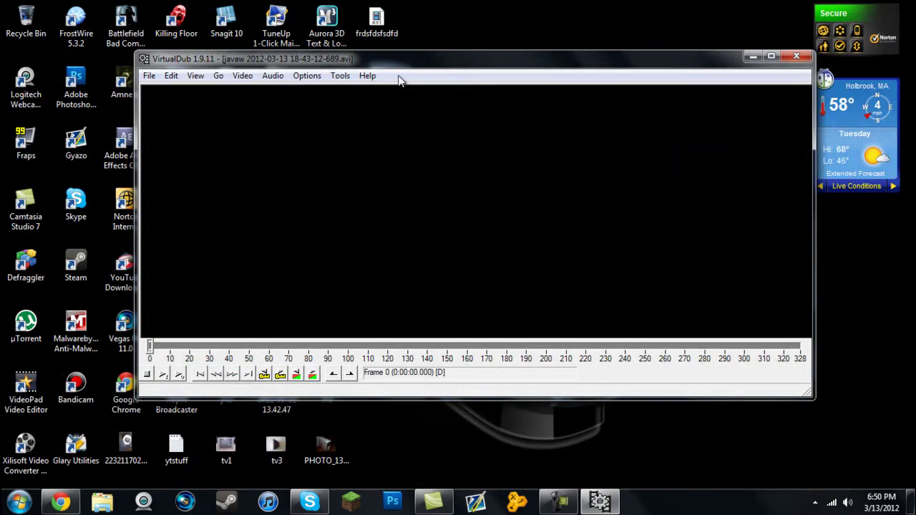
left_click_drag(401, 78, 447, 84)
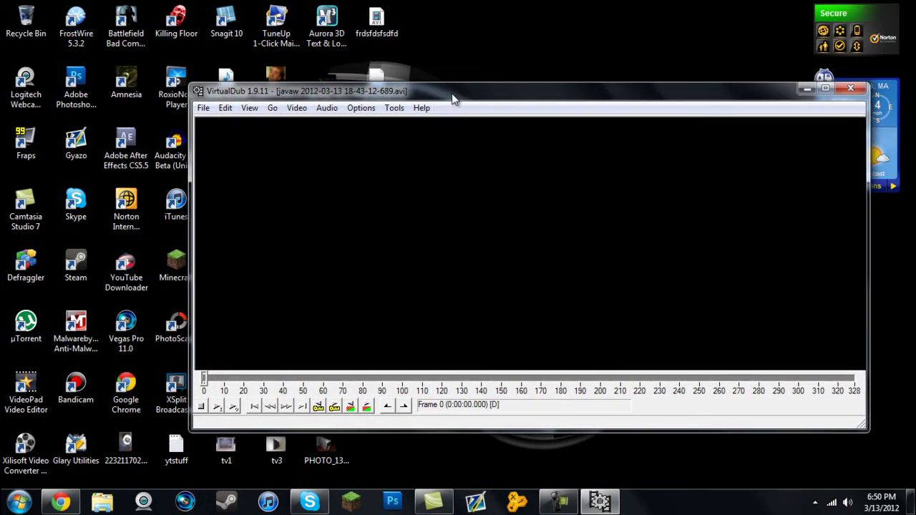
left_click_drag(452, 93, 415, 76)
left_click(802, 66)
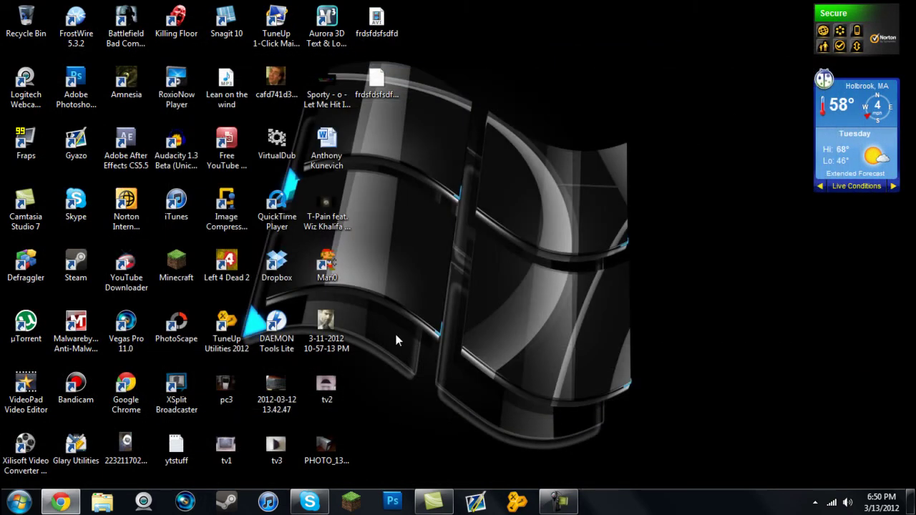